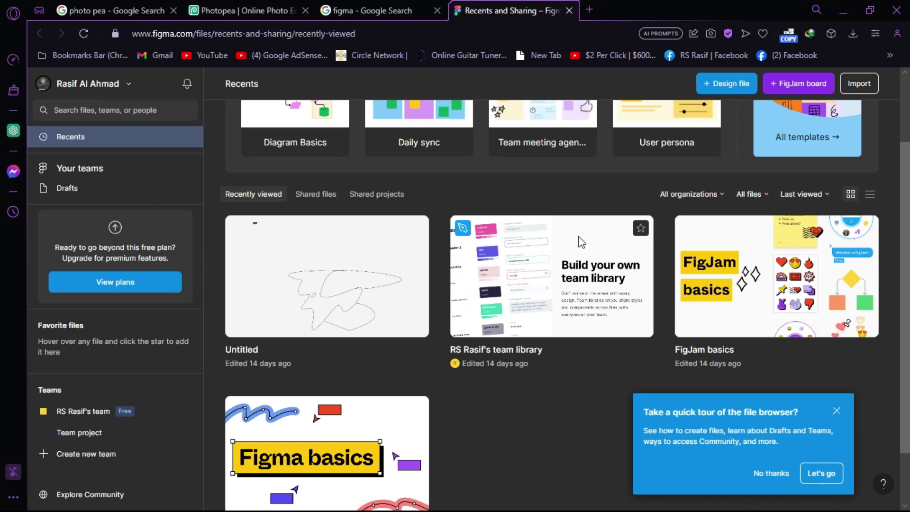
scroll(541, 285, up, 2)
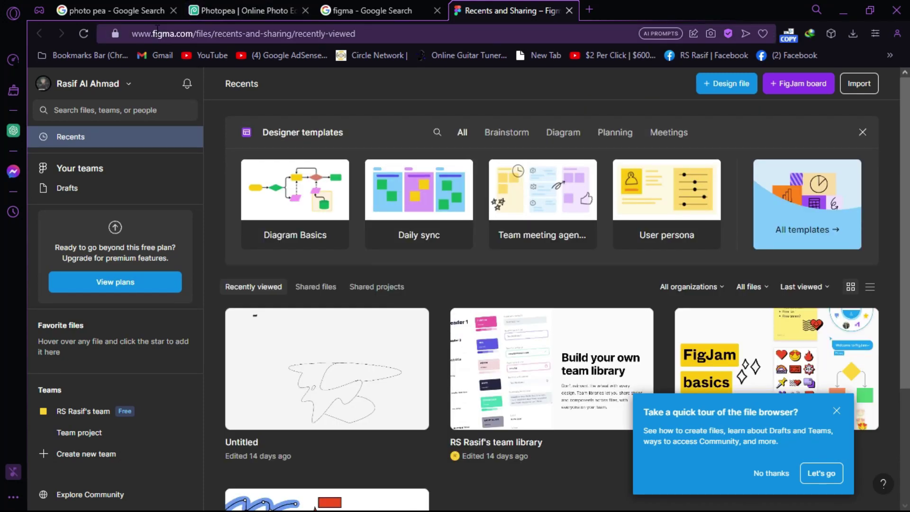
drag(135, 32, 455, 33)
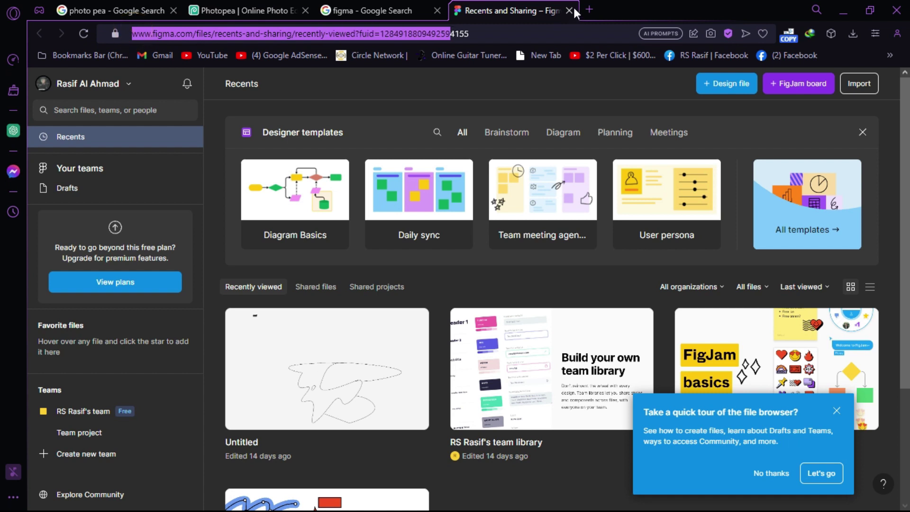
Step: Search the web for figma in a new browser tab and look through the results
click(588, 10)
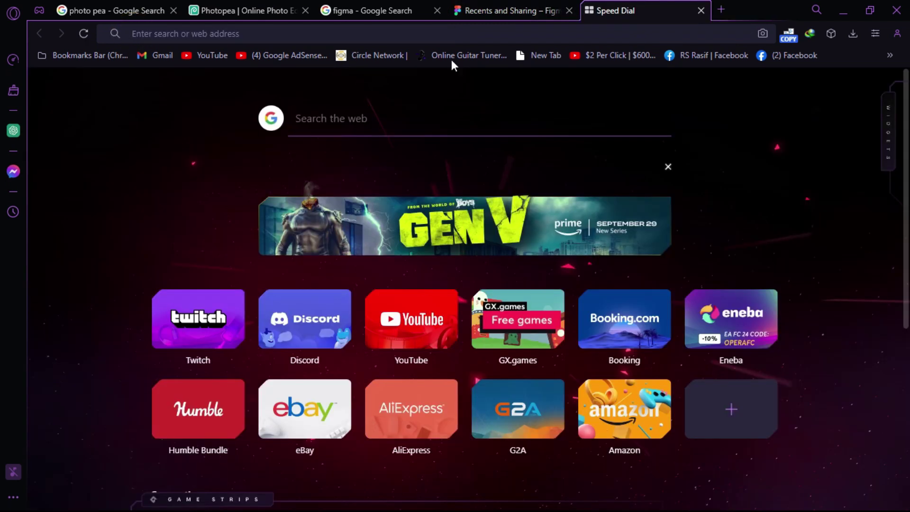
click(355, 29)
text(figma)
key(Return)
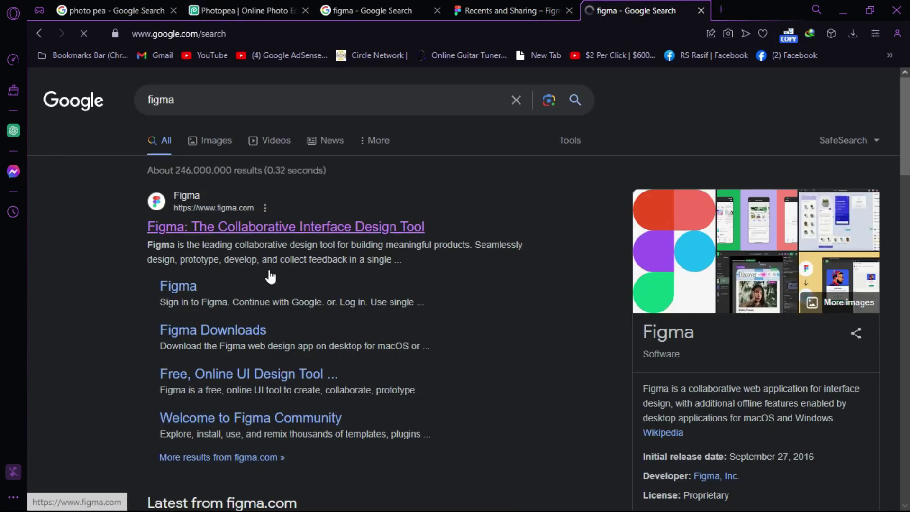
scroll(325, 273, down, 5)
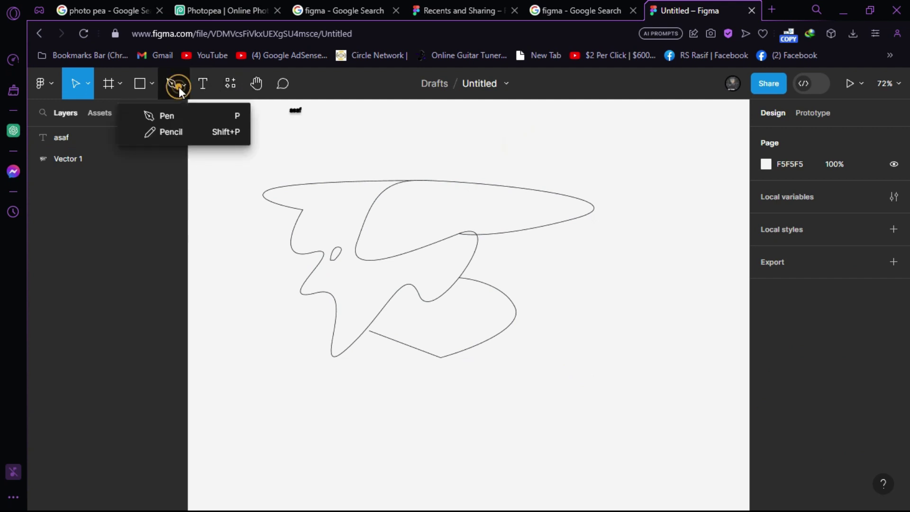
Step: Draw a rectangle on the canvas and move it to the lower right of the vector drawing
click(151, 85)
click(126, 121)
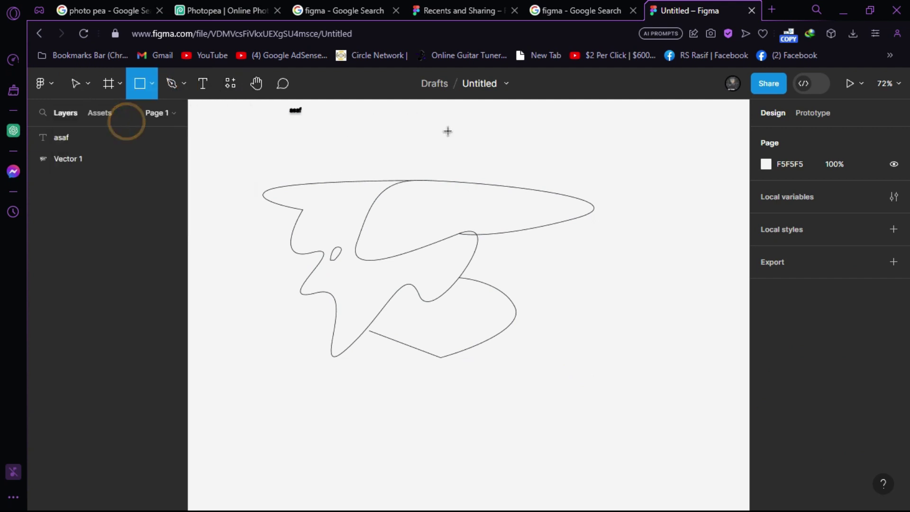
mouse_move(367, 112)
mouse_down()
mouse_move(624, 258)
mouse_move(554, 243)
mouse_move(532, 227)
mouse_up()
drag(445, 184, 618, 325)
Step: Add the text "Figma to photoshop" on the rectangle, enlarge its text box to about 448 × 167 and centre the words on the rectangle
key(t)
click(565, 307)
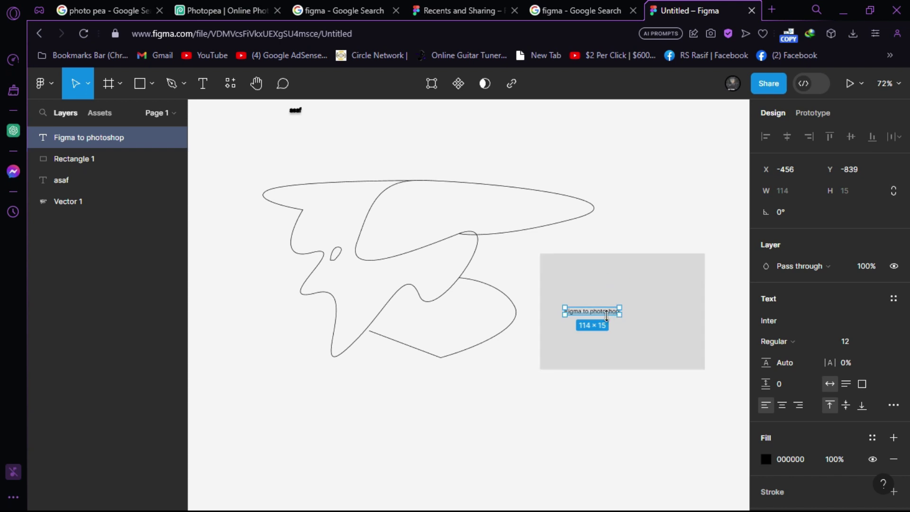
key(ctrl+a)
key(Escape)
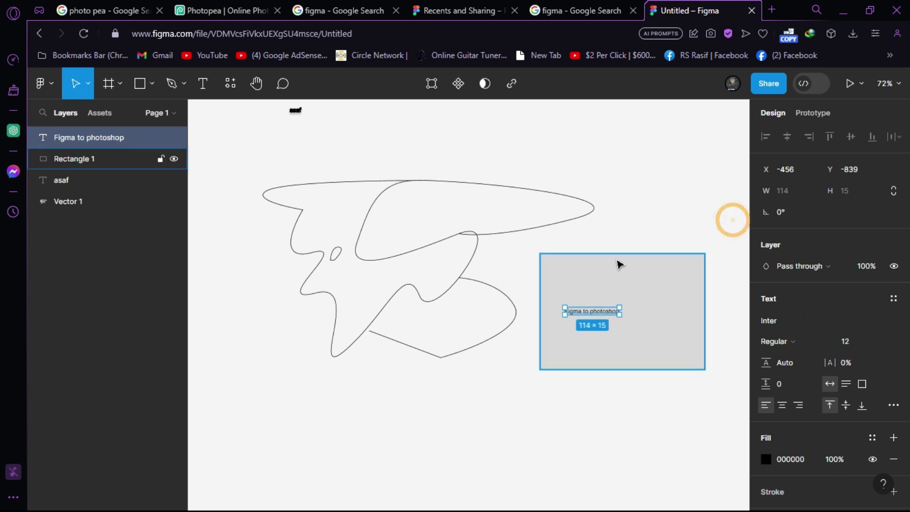
drag(619, 310, 710, 344)
drag(565, 307, 497, 234)
Step: Delete the small "asaf" text above the vector drawing
scroll(588, 315, up, 3)
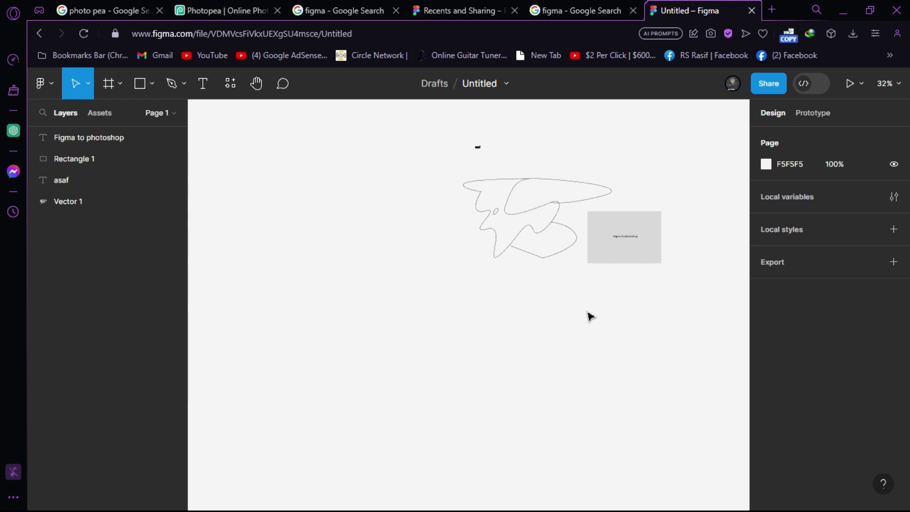
scroll(588, 315, up, 5)
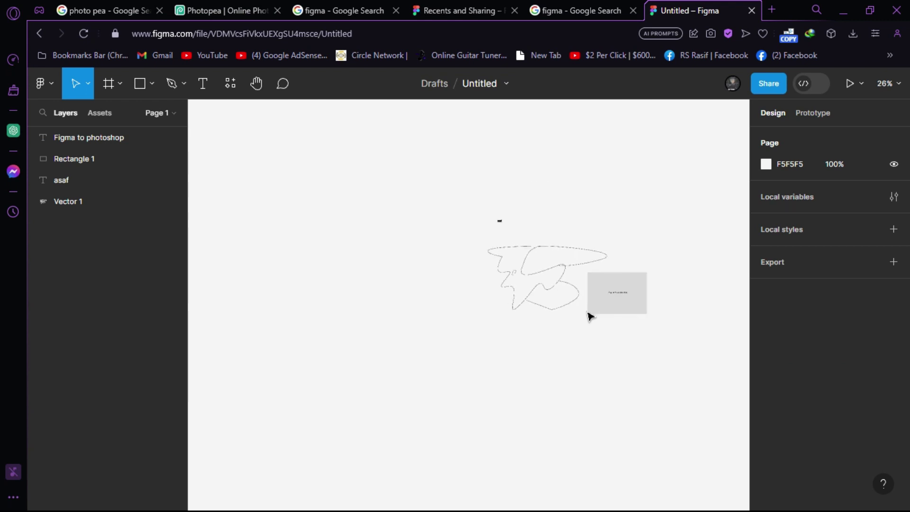
scroll(611, 248, up, 3)
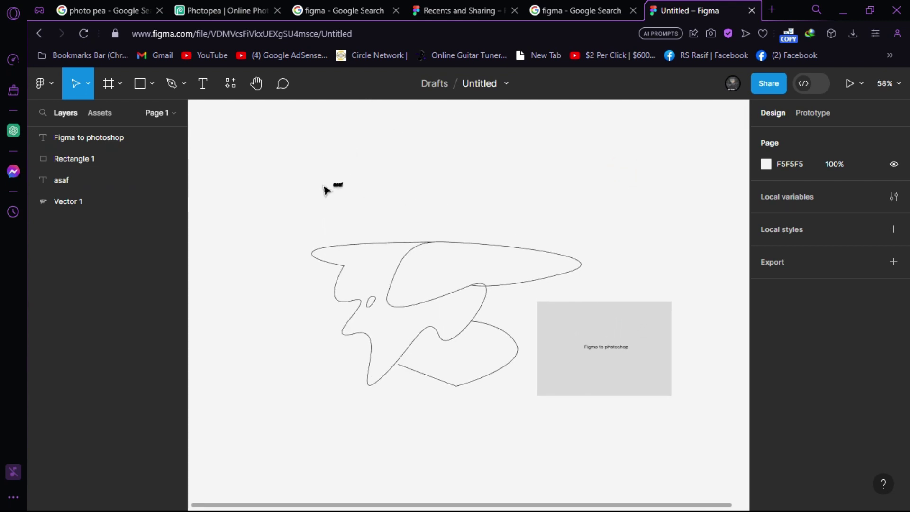
click(327, 189)
key(Delete)
click(115, 144)
right_click(113, 146)
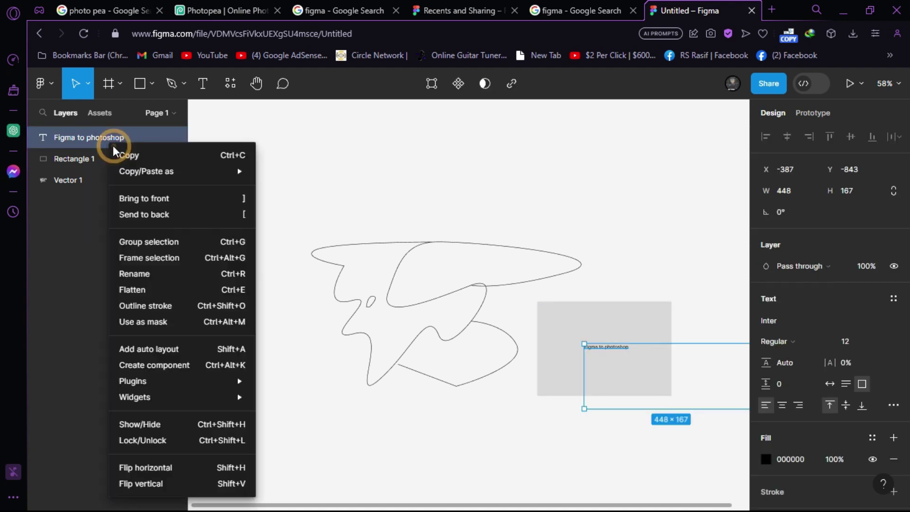
click(54, 308)
click(47, 83)
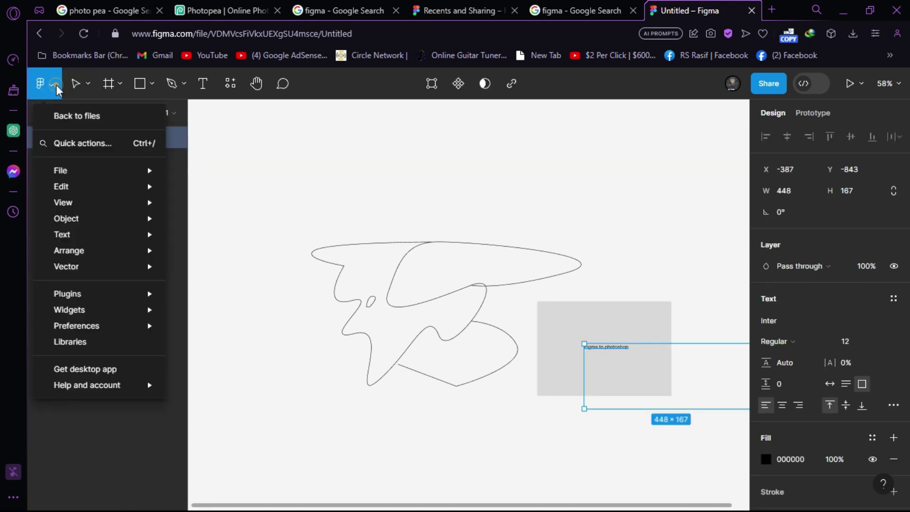
click(51, 84)
click(50, 83)
click(49, 83)
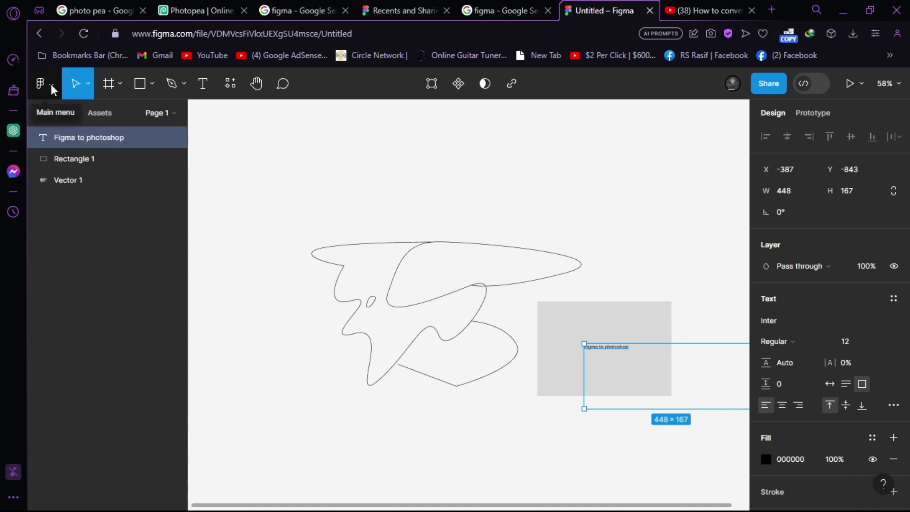
Step: Start saving a local copy of the design file with the Desktop folder as its destination
click(50, 84)
mouse_move(86, 172)
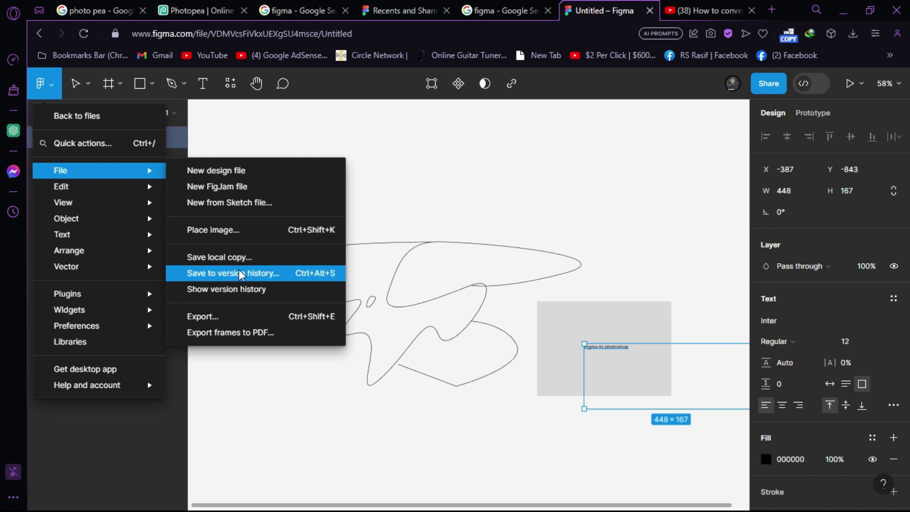
click(247, 259)
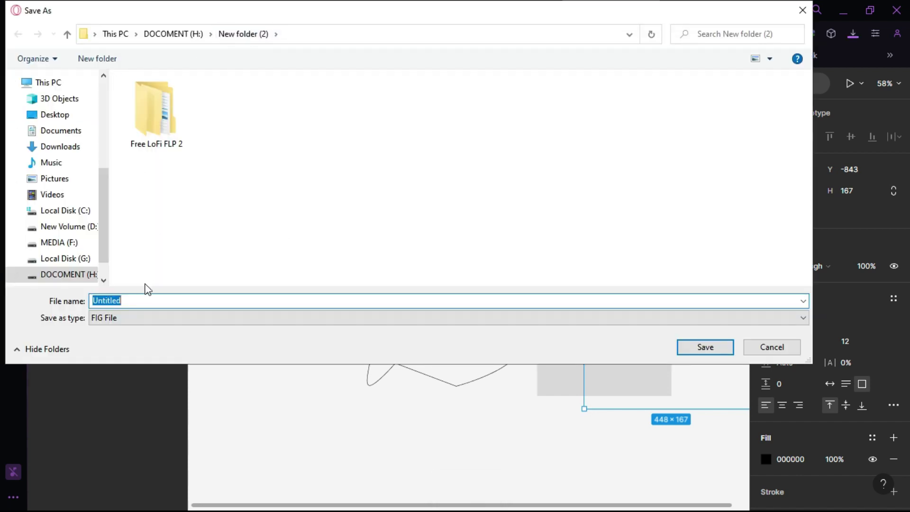
scroll(55, 166, up, 2)
click(60, 189)
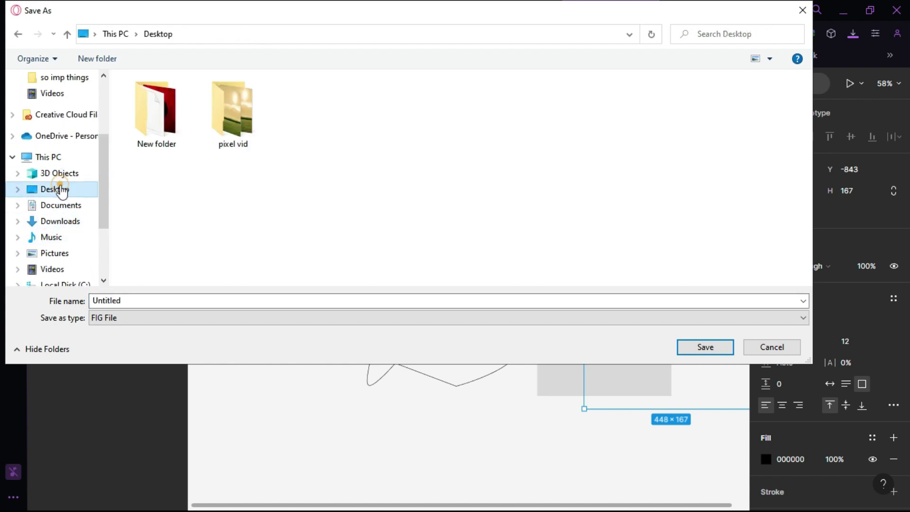
Step: Name the local copy "figma to psd.fig" and save it
double_click(169, 299)
text(f)
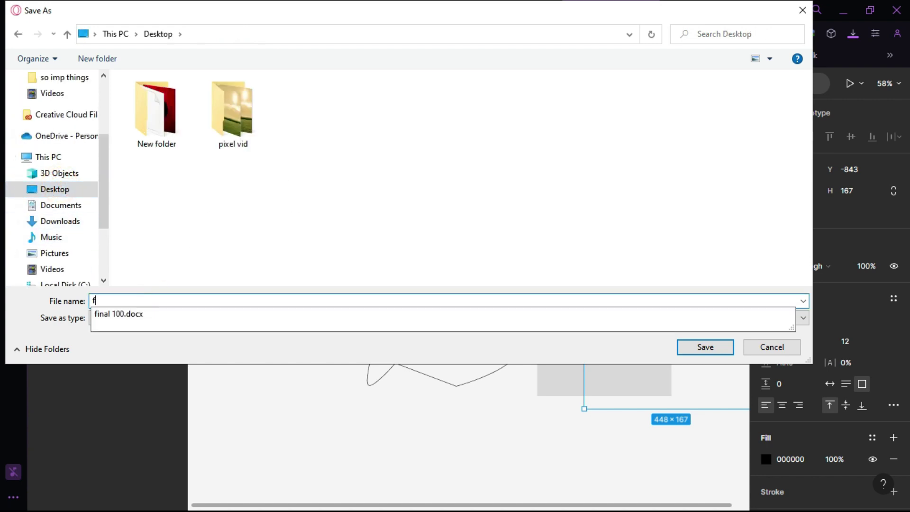
text(ig)
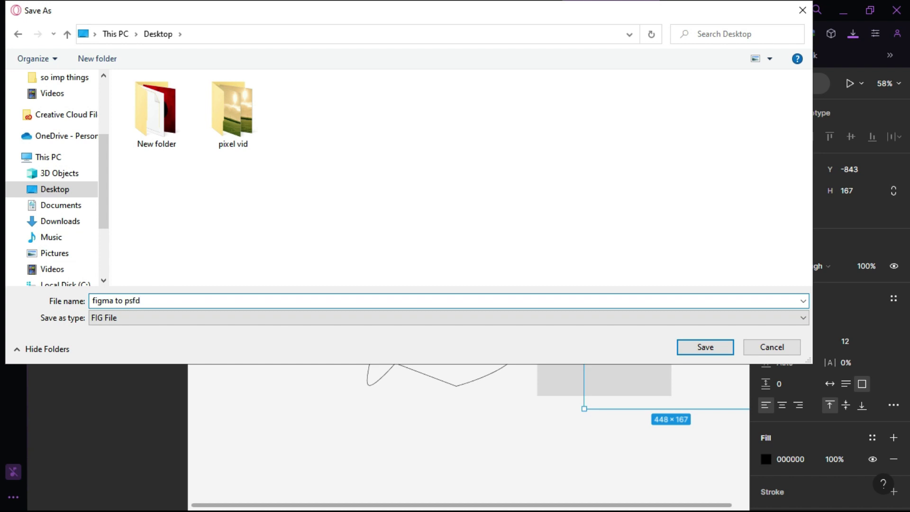
text(ma to psd.f)
key(BackSpace)
text(d)
key(Return)
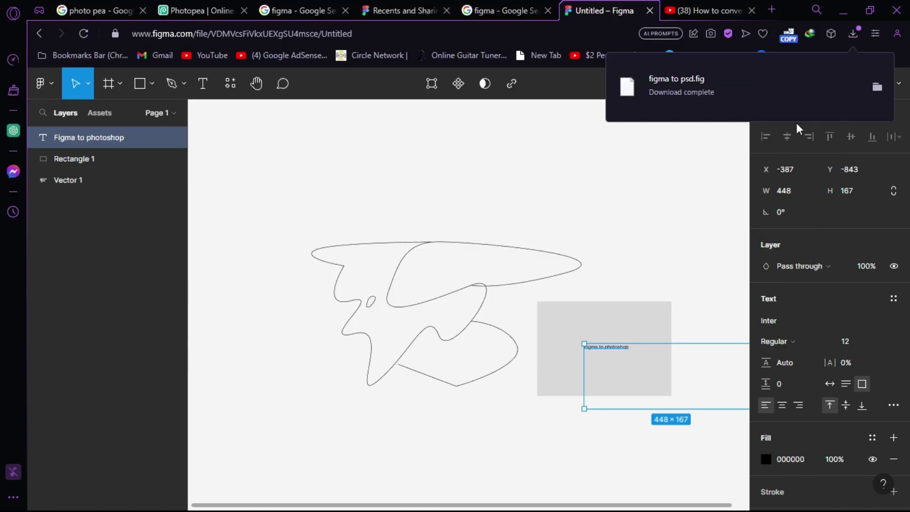
Step: Check the downloaded figma to psd.fig file in its folder and return to the browser
click(876, 89)
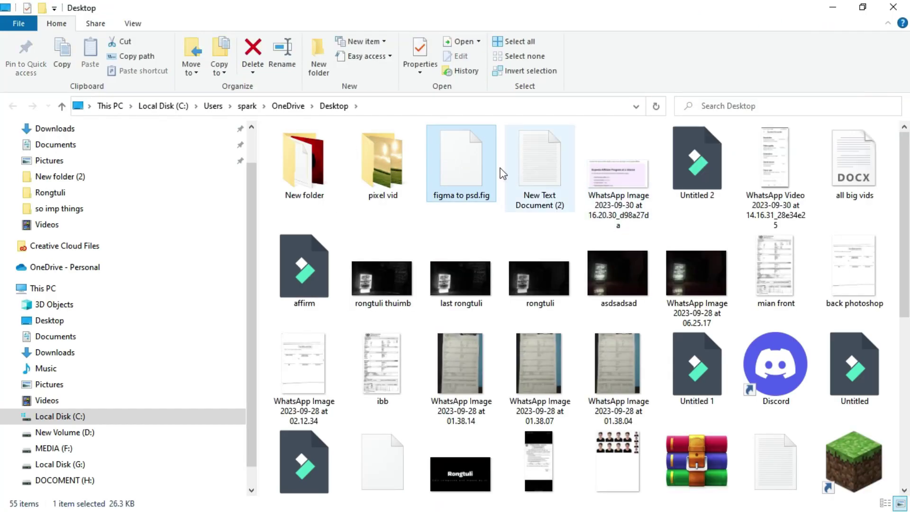
click(833, 8)
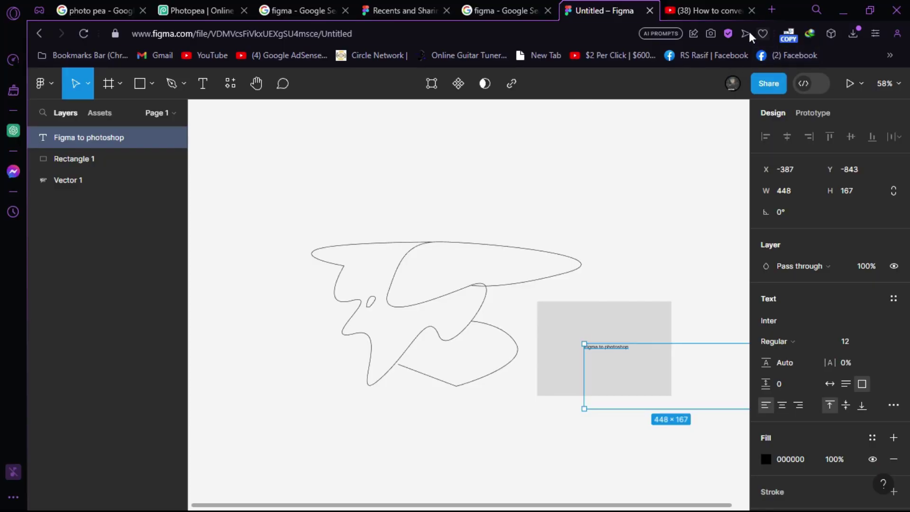
Step: Search the web for photo pea in a new browser tab and look through the results
click(771, 8)
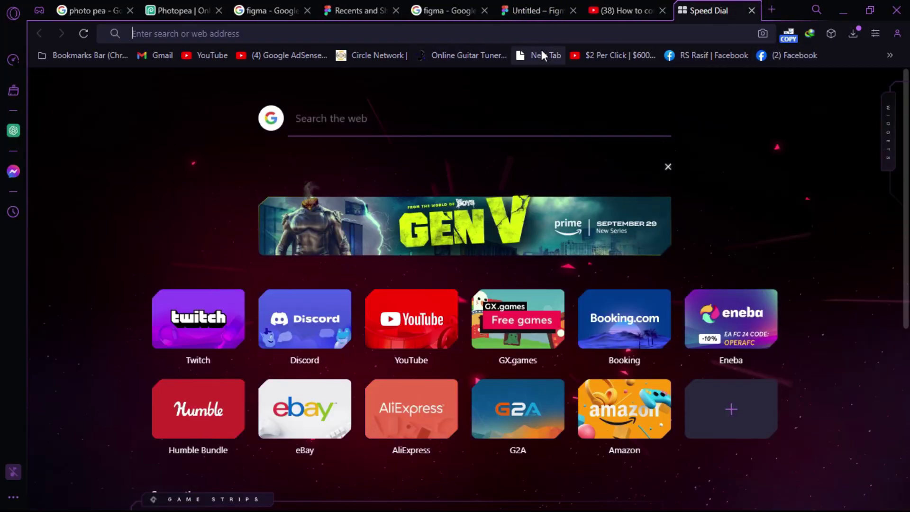
text(ph)
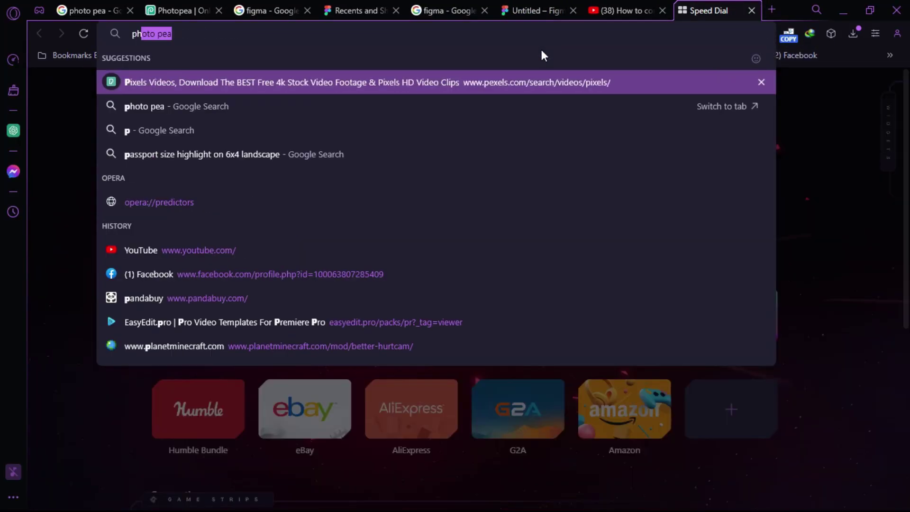
text(oto pea)
key(Return)
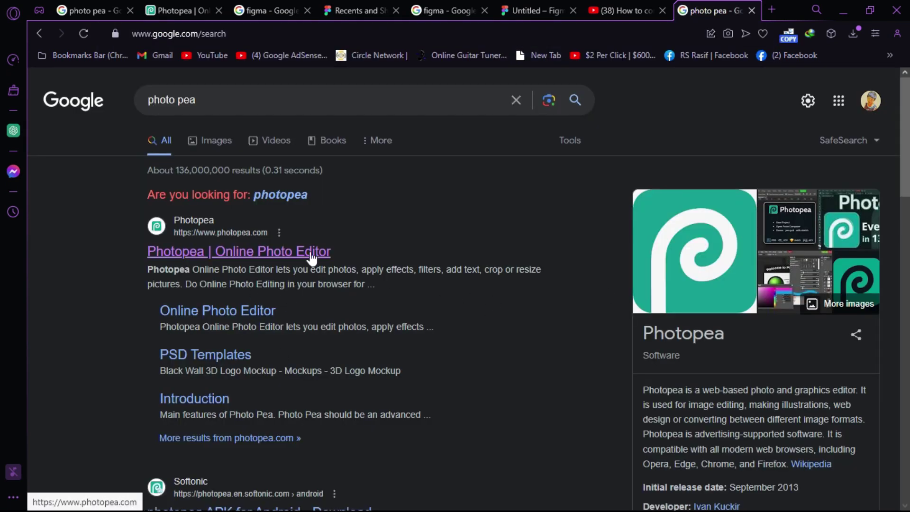
scroll(342, 337, down, 5)
scroll(470, 324, up, 5)
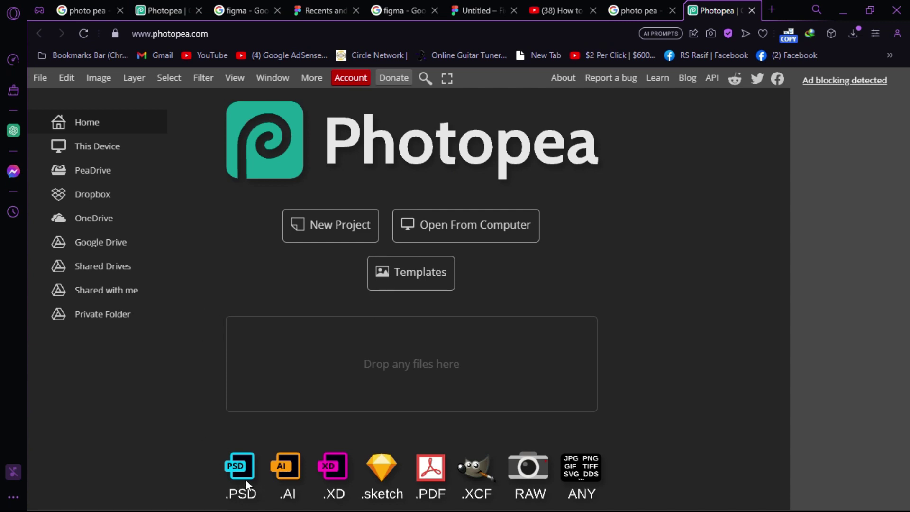
Step: Clear the browser and other open windows out of the way and bring up the Desktop folder window containing figma to psd.fig
click(843, 10)
click(850, 18)
click(332, 34)
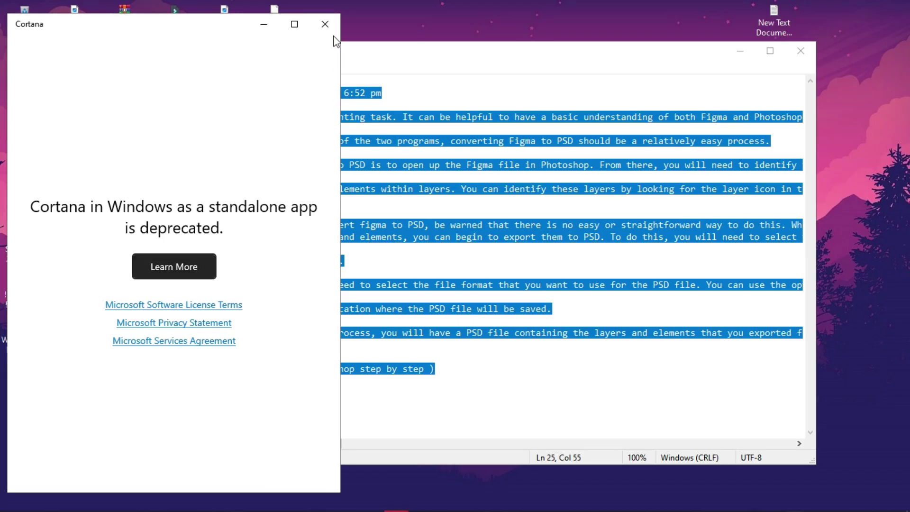
click(788, 54)
click(462, 279)
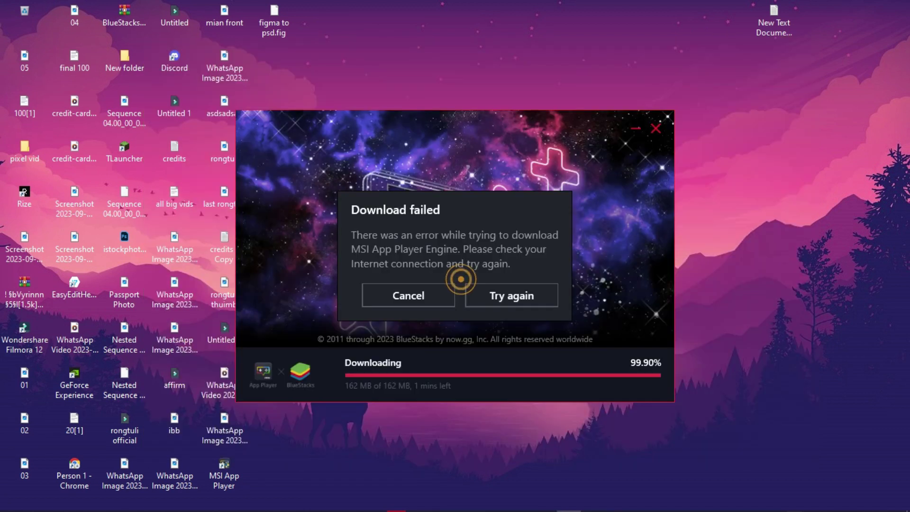
mouse_move(519, 502)
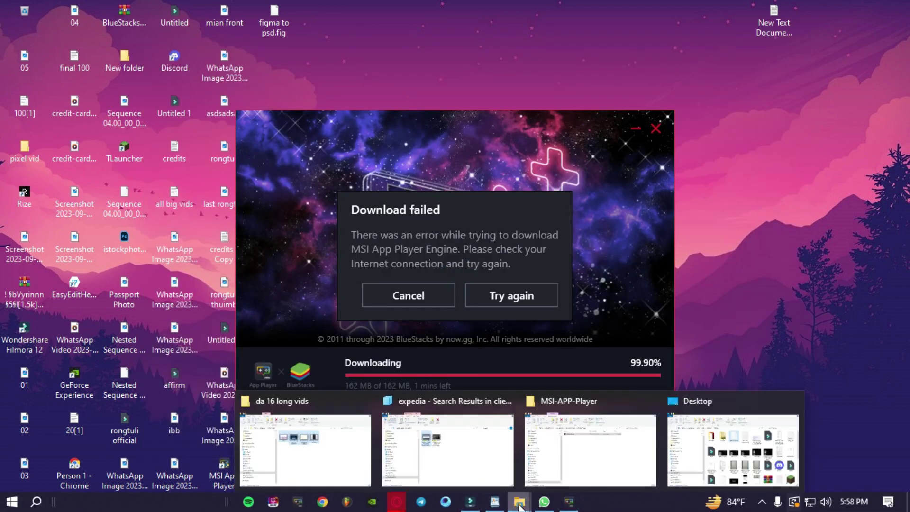
click(734, 441)
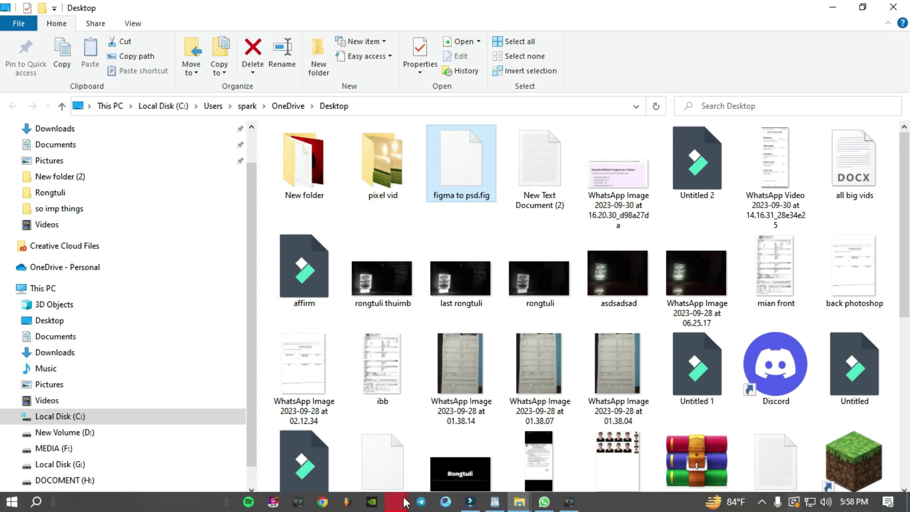
Step: Open the figma to psd.fig file from the Desktop folder in Photopea
click(396, 501)
click(842, 10)
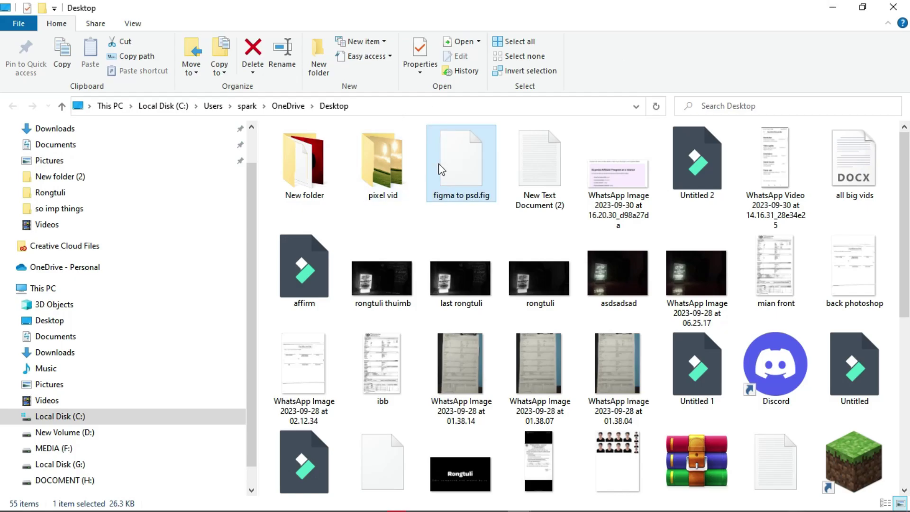
drag(439, 166, 386, 340)
Step: Look over the imported design and toggle the Figma to photoshop text layer's visibility off and back on
scroll(473, 332, down, 5)
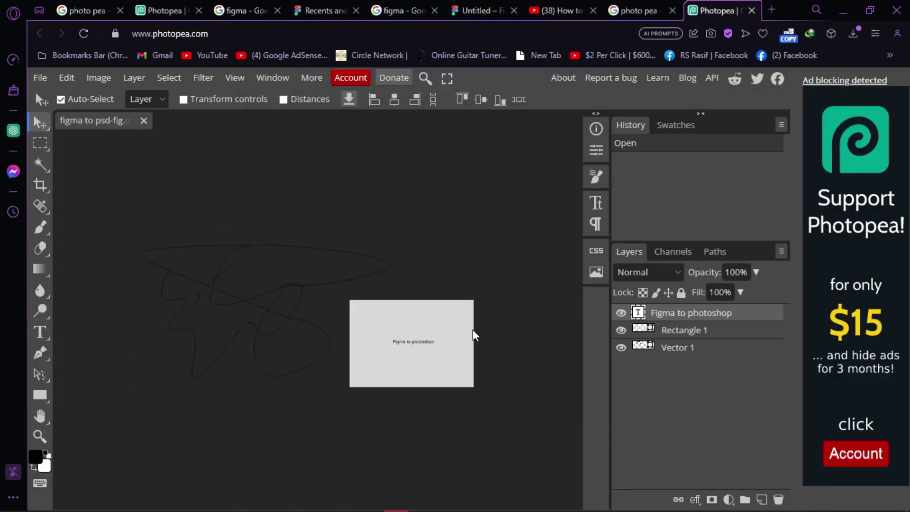
scroll(373, 345, up, 2)
scroll(337, 344, up, 3)
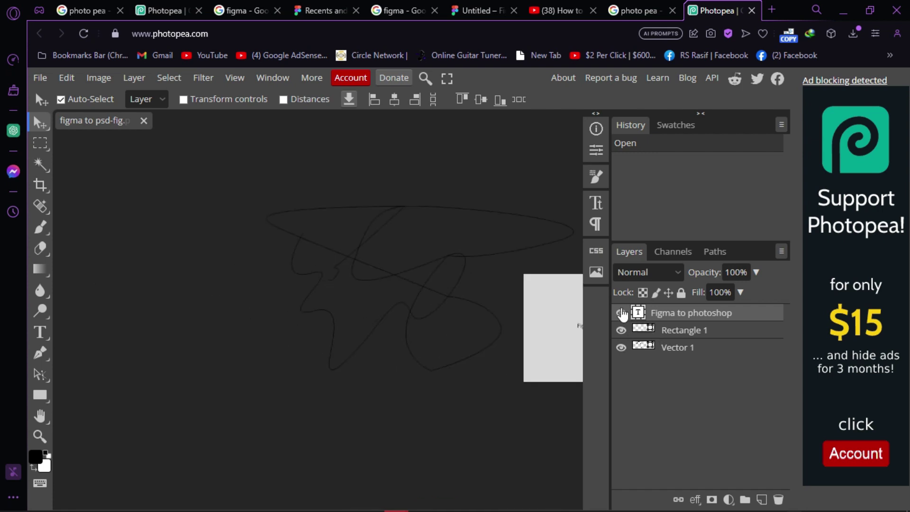
double_click(621, 312)
drag(512, 311, 396, 323)
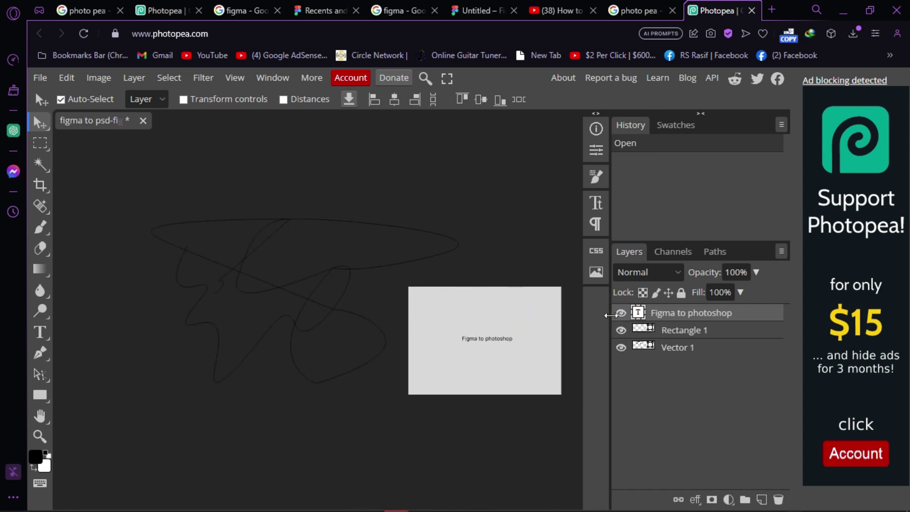
click(621, 312)
click(620, 312)
Step: Check the Rectangle 1 and Vector 1 layers by hiding each one and showing it again
click(621, 330)
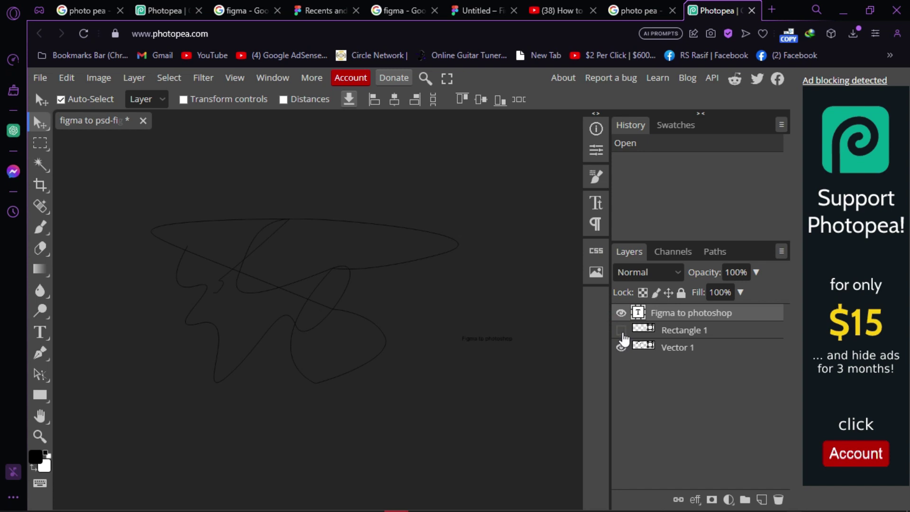
click(620, 329)
click(620, 330)
click(621, 330)
click(620, 330)
click(620, 330)
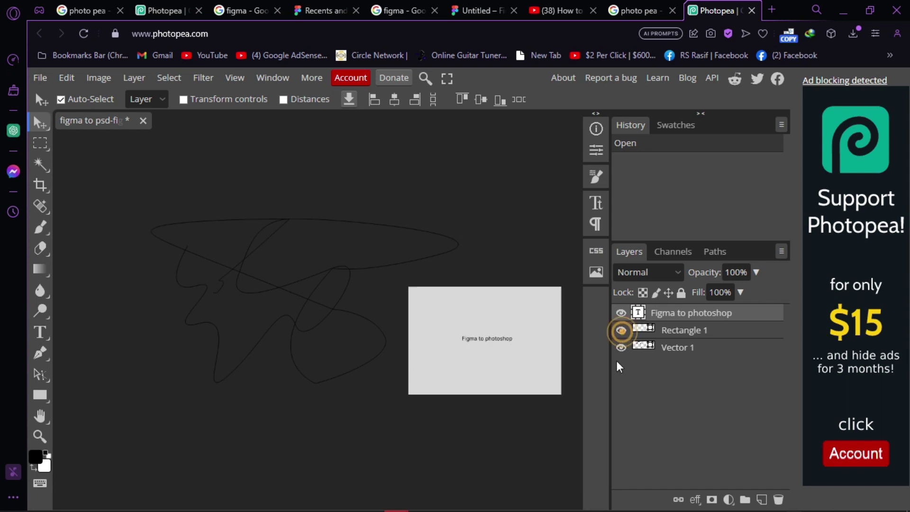
click(620, 349)
click(620, 348)
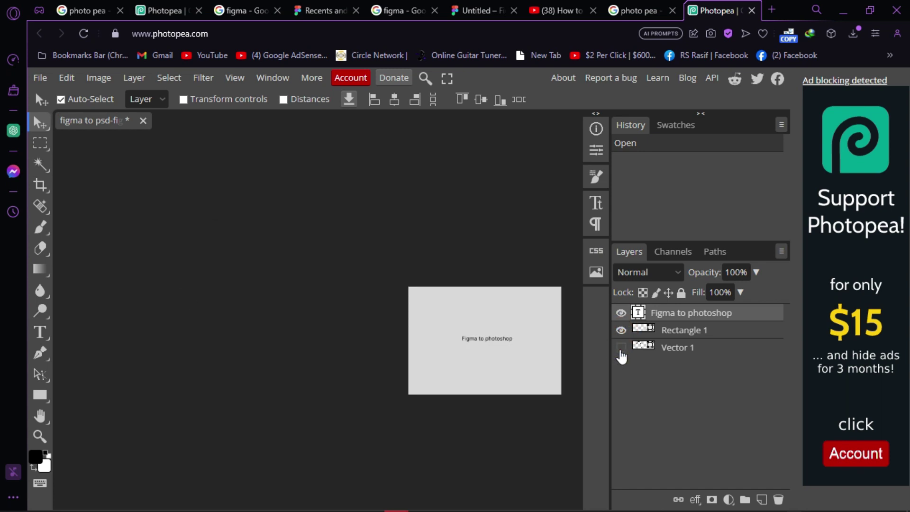
scroll(403, 246, right, 3)
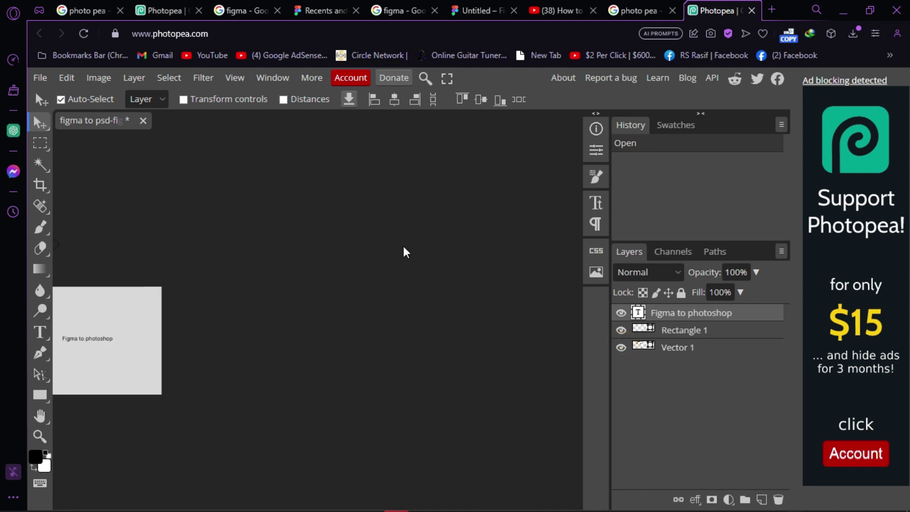
scroll(410, 252, left, 5)
scroll(411, 252, down, 2)
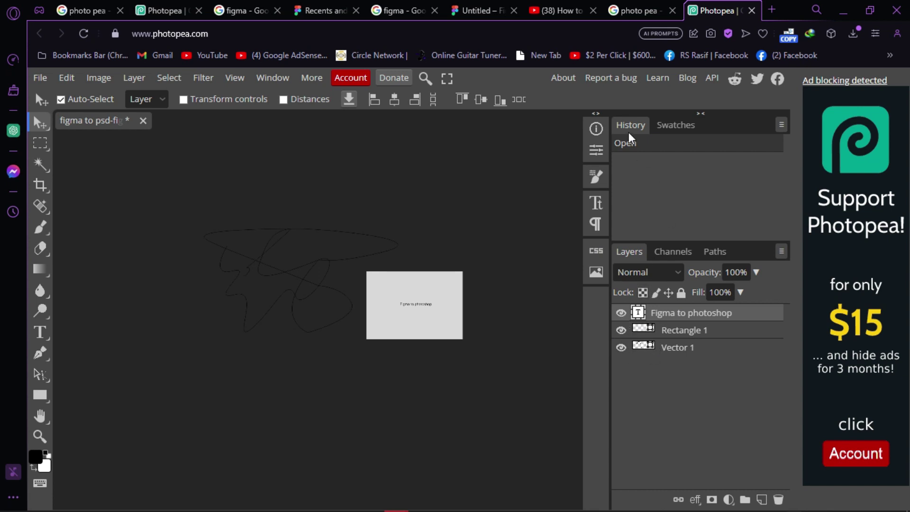
click(675, 271)
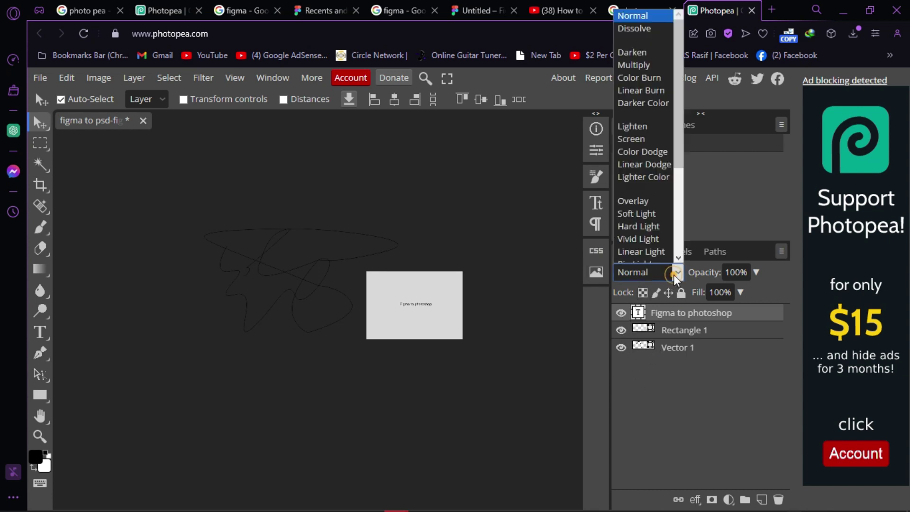
click(687, 280)
click(203, 76)
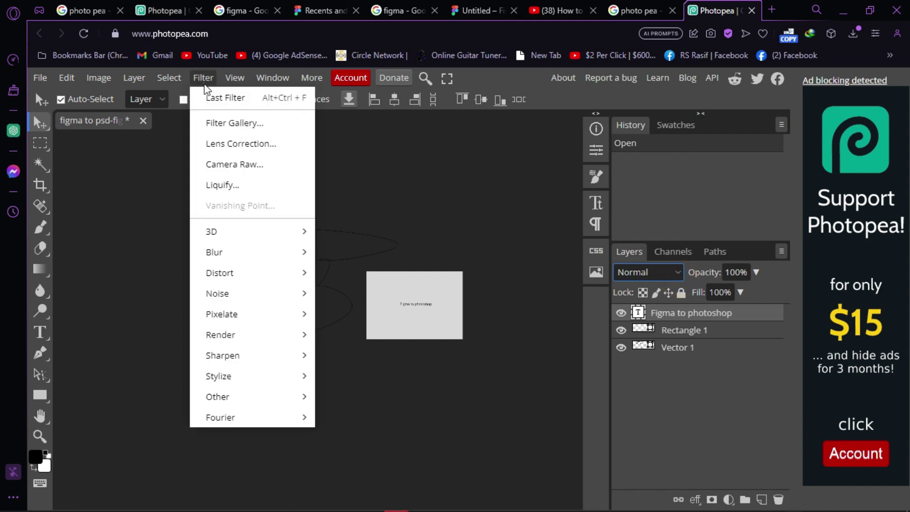
mouse_move(172, 82)
mouse_move(202, 78)
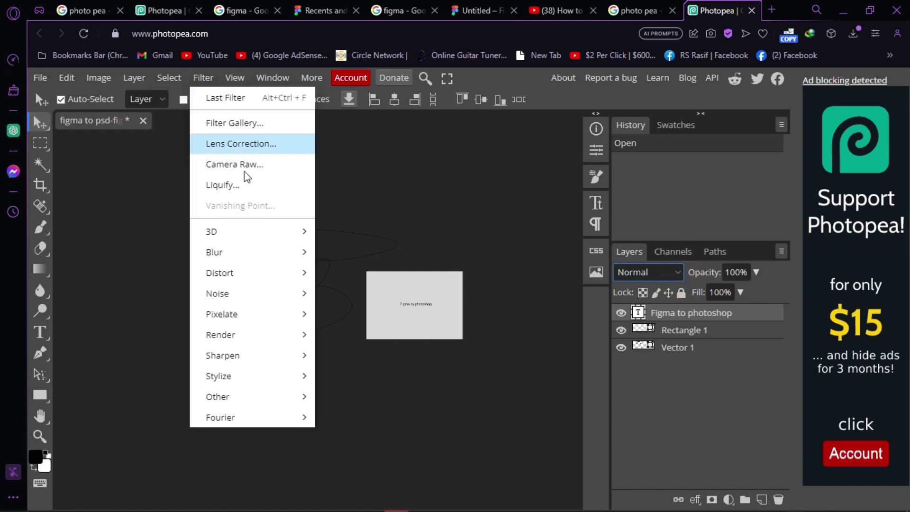
click(467, 212)
scroll(351, 298, left, 2)
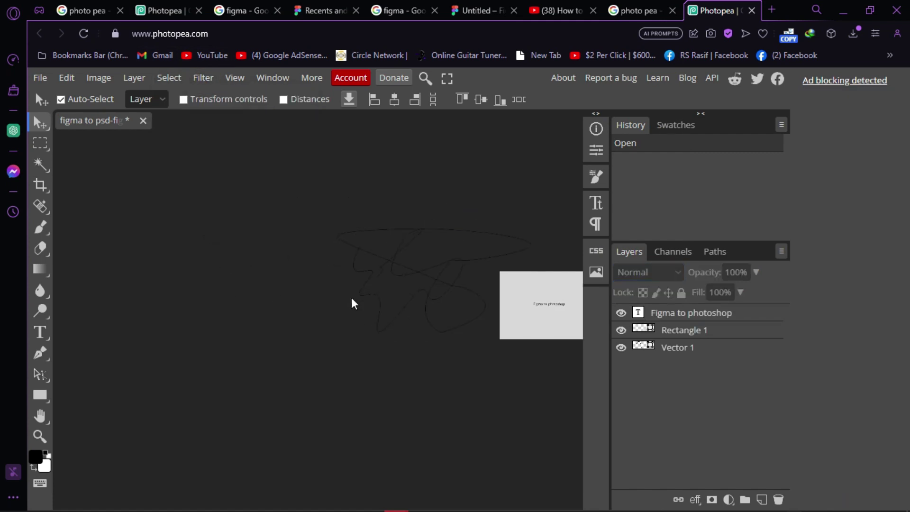
scroll(353, 299, right, 3)
scroll(352, 299, up, 1)
scroll(353, 298, up, 1)
drag(243, 248, 358, 268)
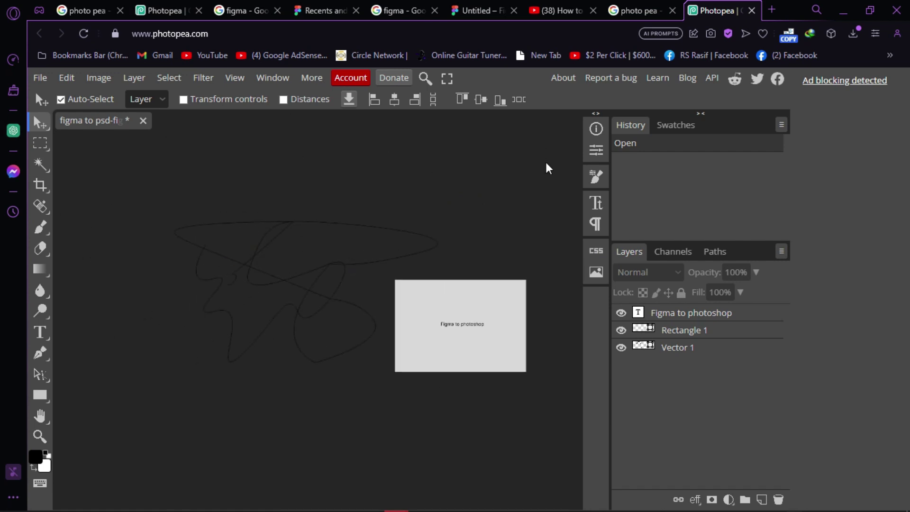
Step: Save the document as a PSD file named figma to psd-fig in the Desktop folder
click(40, 78)
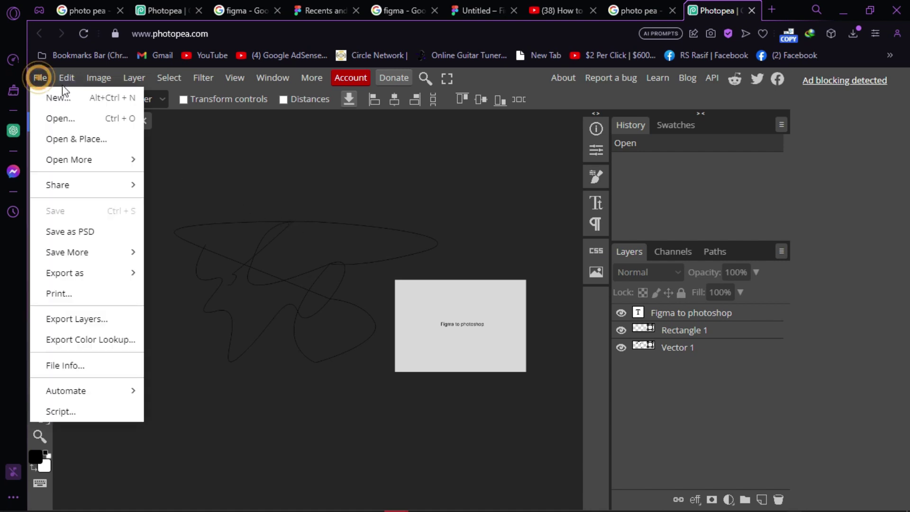
click(87, 238)
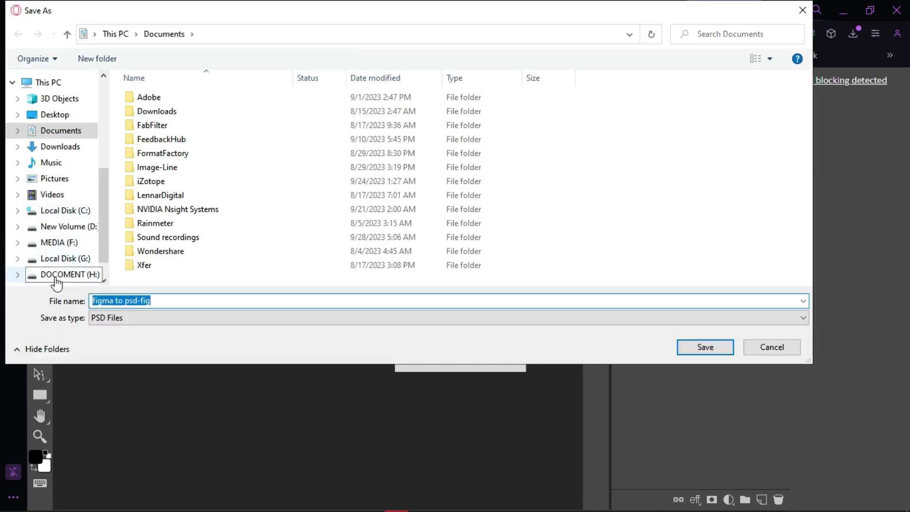
click(201, 298)
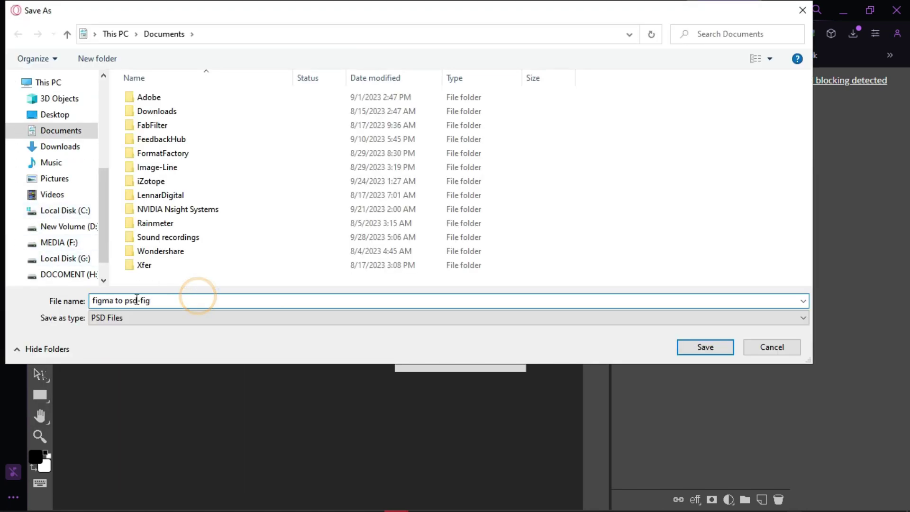
drag(95, 300, 162, 308)
click(172, 300)
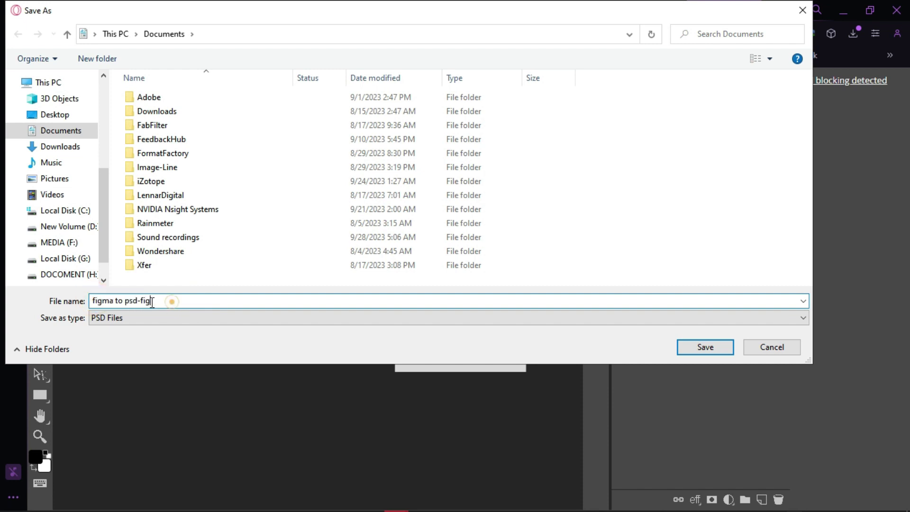
drag(94, 299, 172, 303)
click(42, 115)
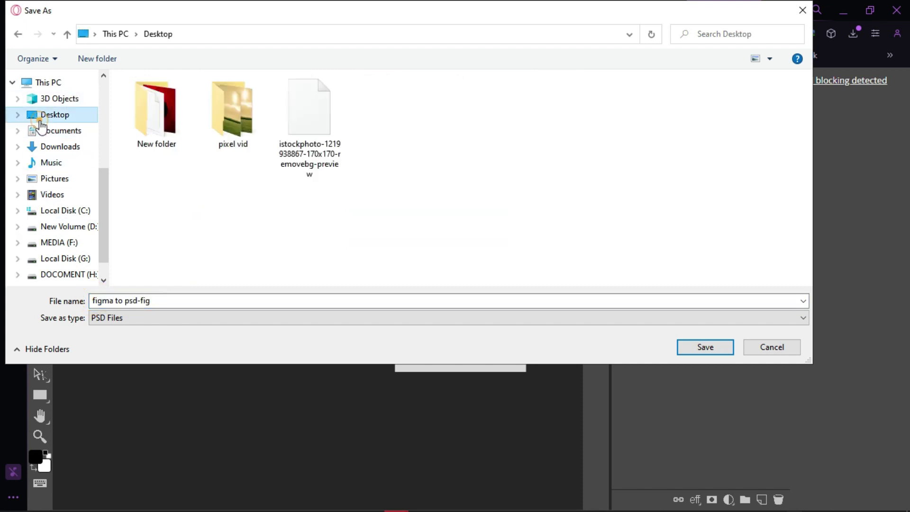
click(203, 300)
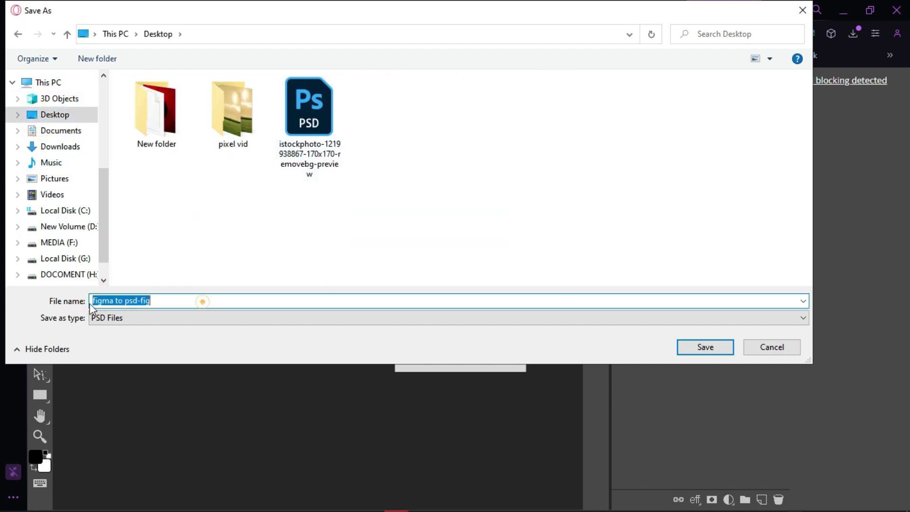
click(249, 294)
click(711, 347)
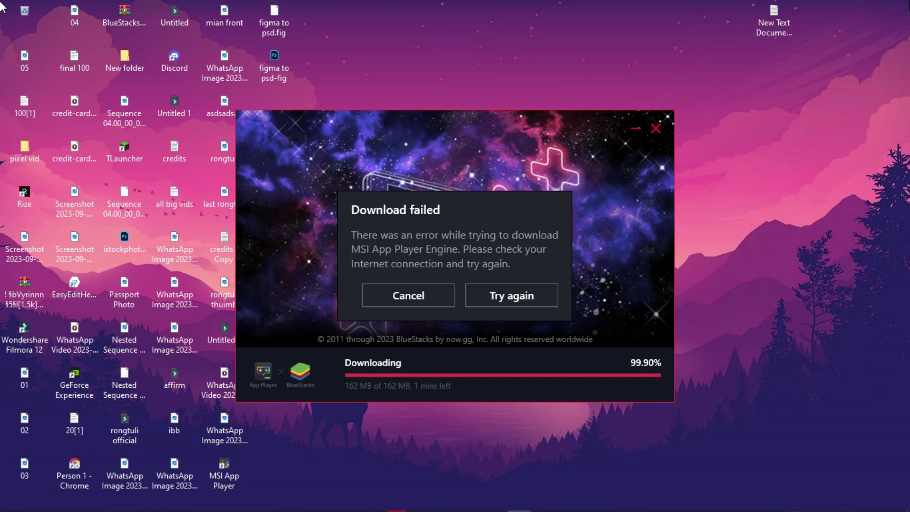
Step: Cancel the failed MSI App Player download to clear the desktop, and select the figma to psd-fig file
click(409, 295)
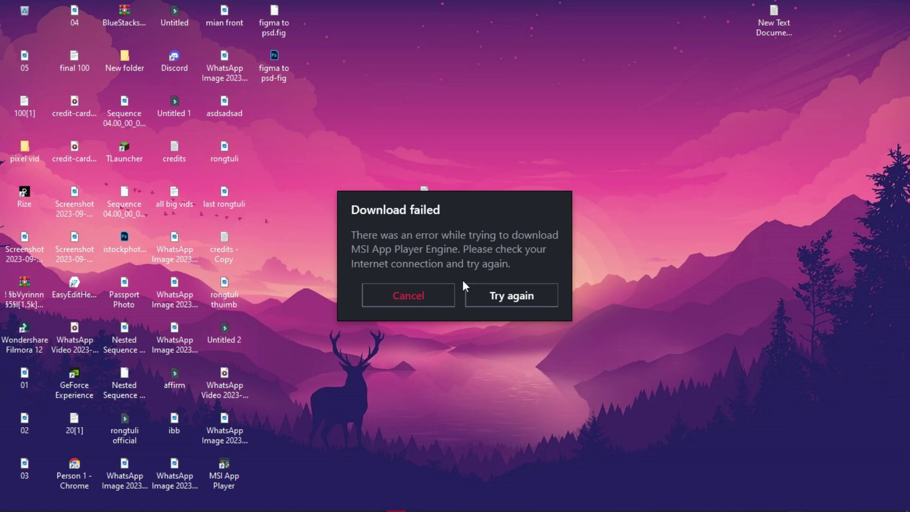
right_click(523, 43)
click(584, 83)
click(271, 56)
click(408, 295)
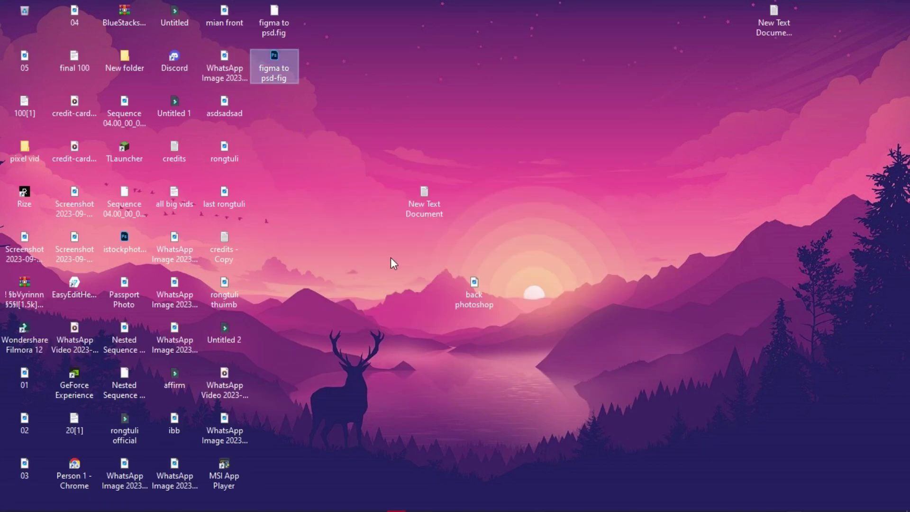
Step: Open the figma to psd-fig file from the desktop in Photoshop and look over the converted design
click(338, 128)
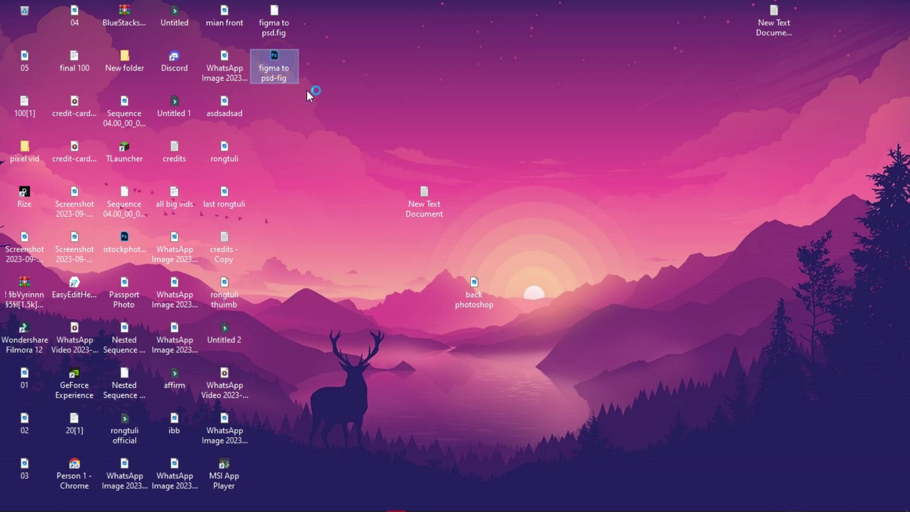
click(315, 111)
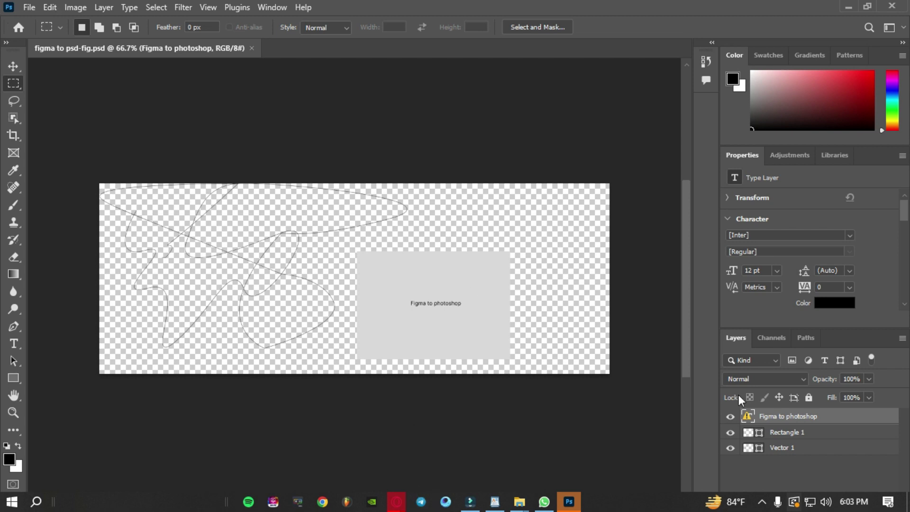
scroll(725, 422, right, 2)
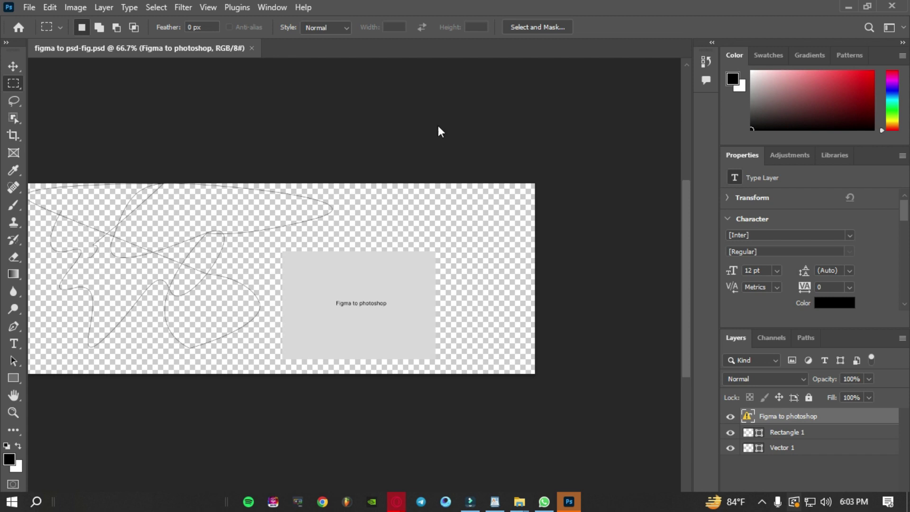
scroll(674, 411, up, 1)
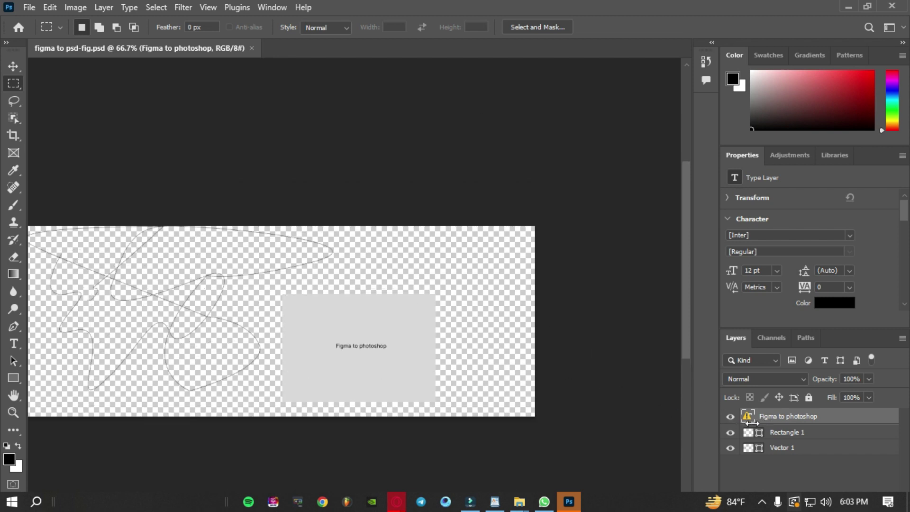